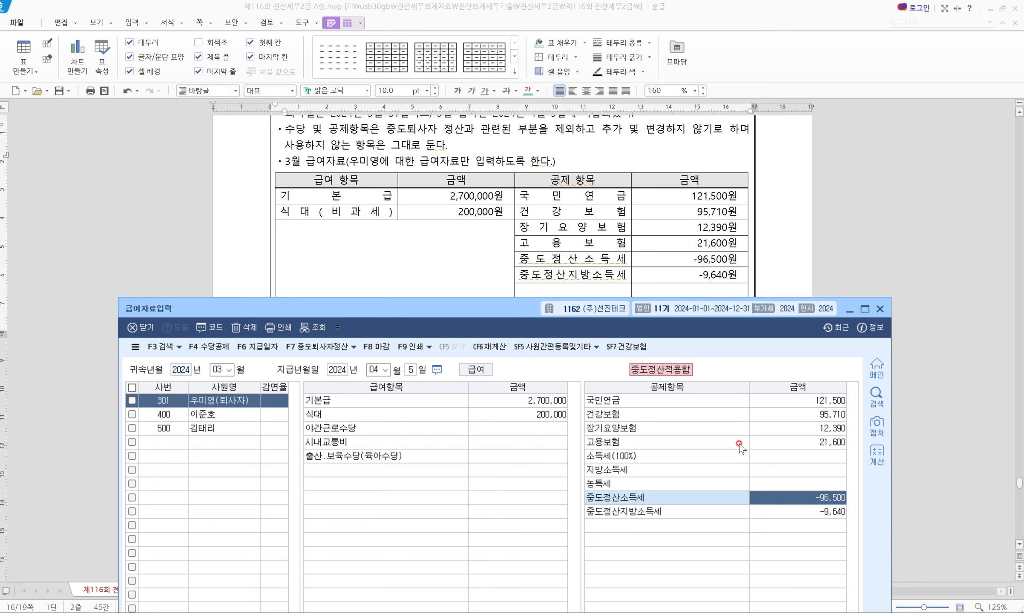
- Check the 중도정산 deductions and totals in 급여자료입력 against the problem's March payroll table, and close the payroll entry window
click(782, 512)
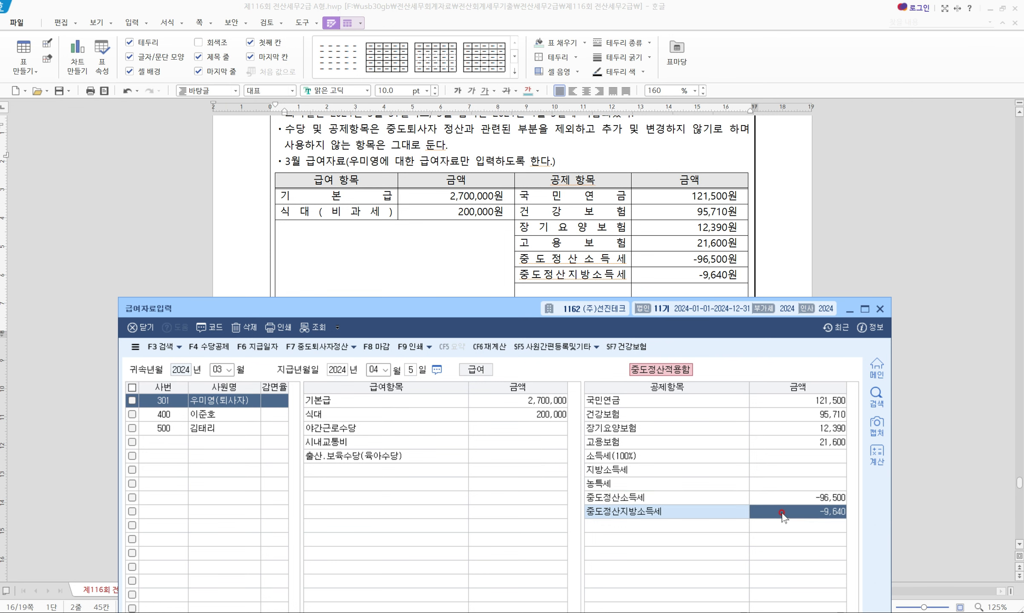
drag(520, 313, 475, 215)
scroll(507, 286, down, 3)
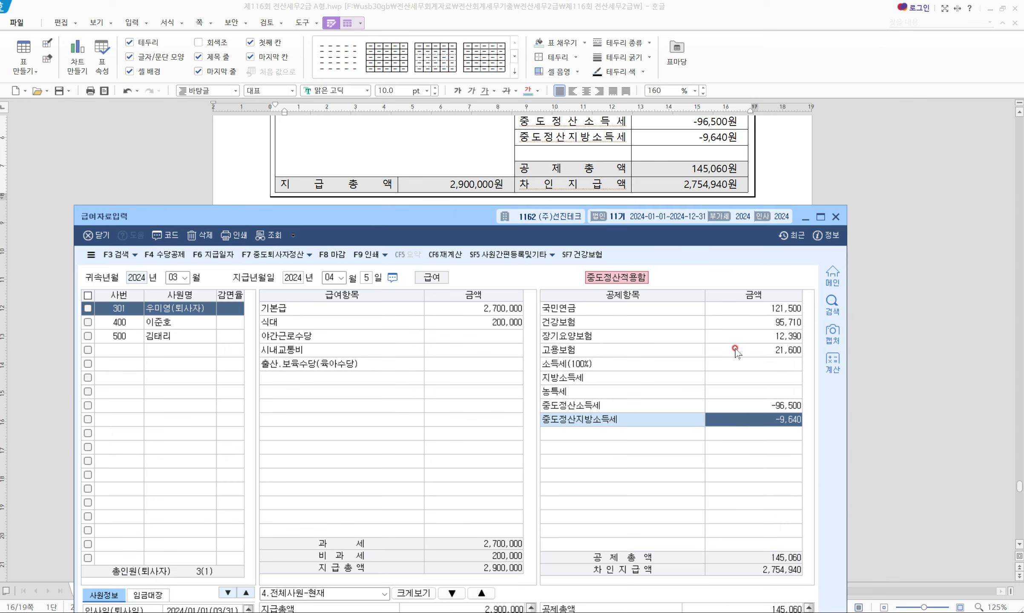
click(834, 213)
scroll(656, 350, up, 6)
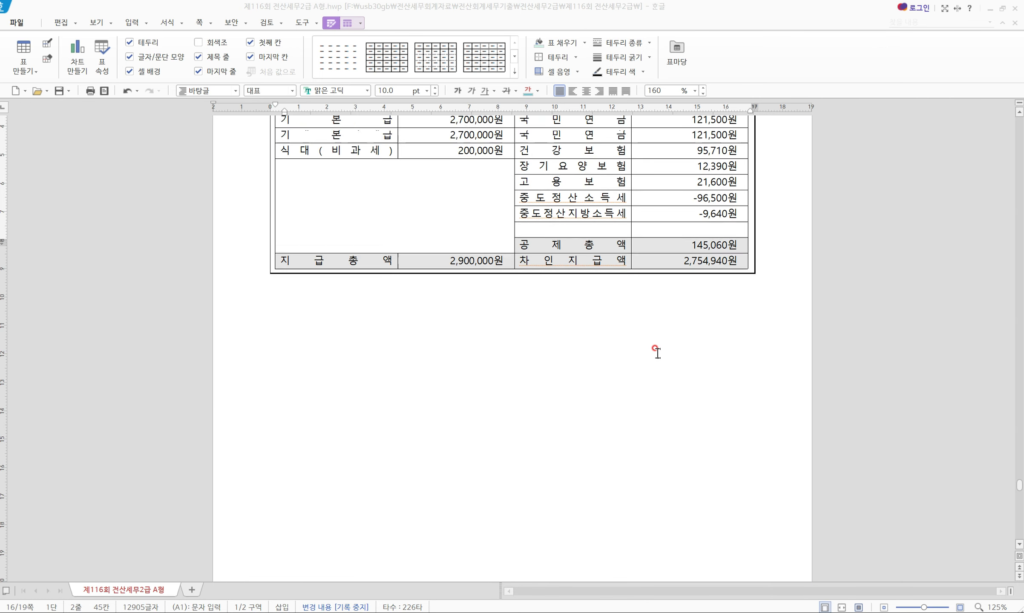
- Switch back to the KcLep main menu and open 원천징수이행상황신고서, placing its window below the problem text
key(alt+Tab)
click(259, 423)
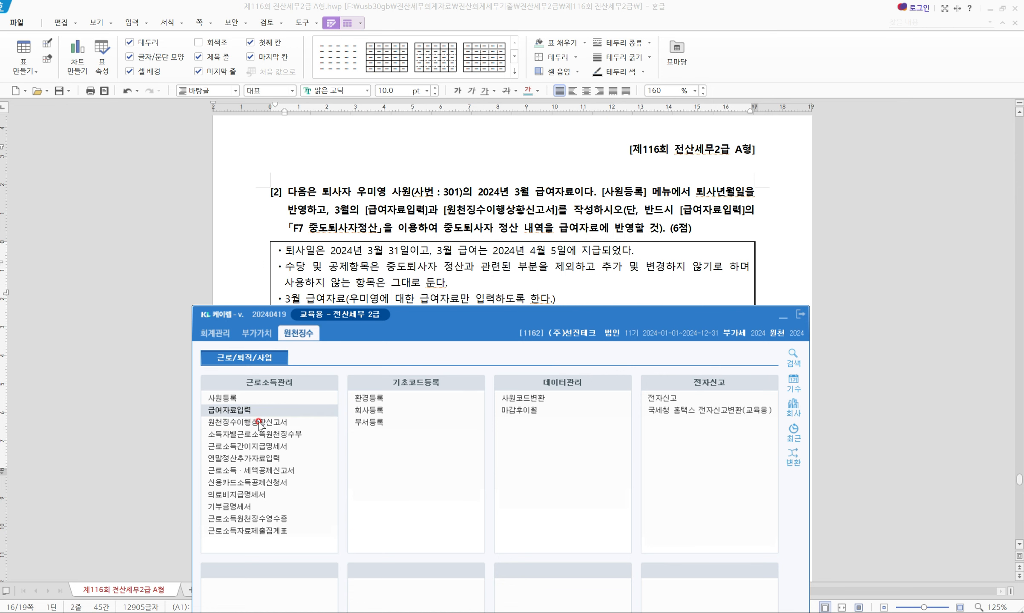
click(782, 317)
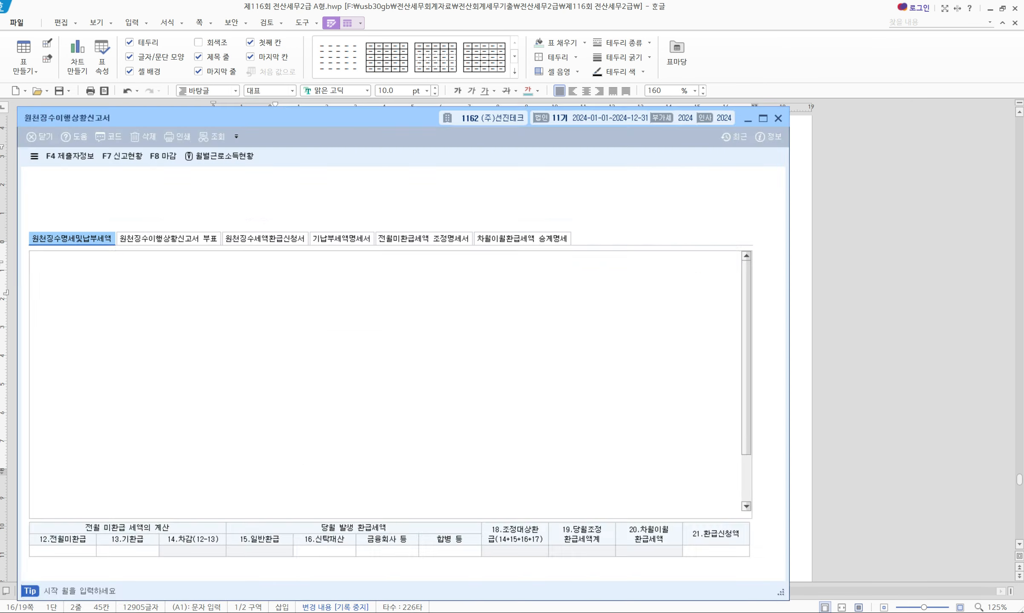
drag(190, 111, 266, 200)
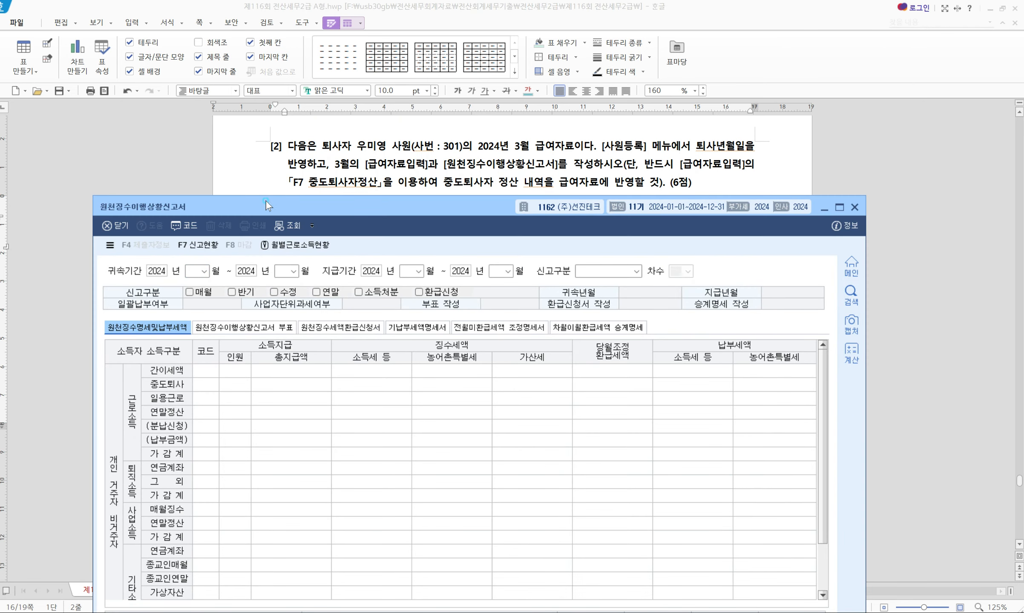
- Load the withholding report for 귀속기간 March to March 2024 and 지급기간 April to April 2024 as 1.정기신고
text(3)
key(Return)
text(4)
key(Return)
key(Return)
text(4)
key(Return)
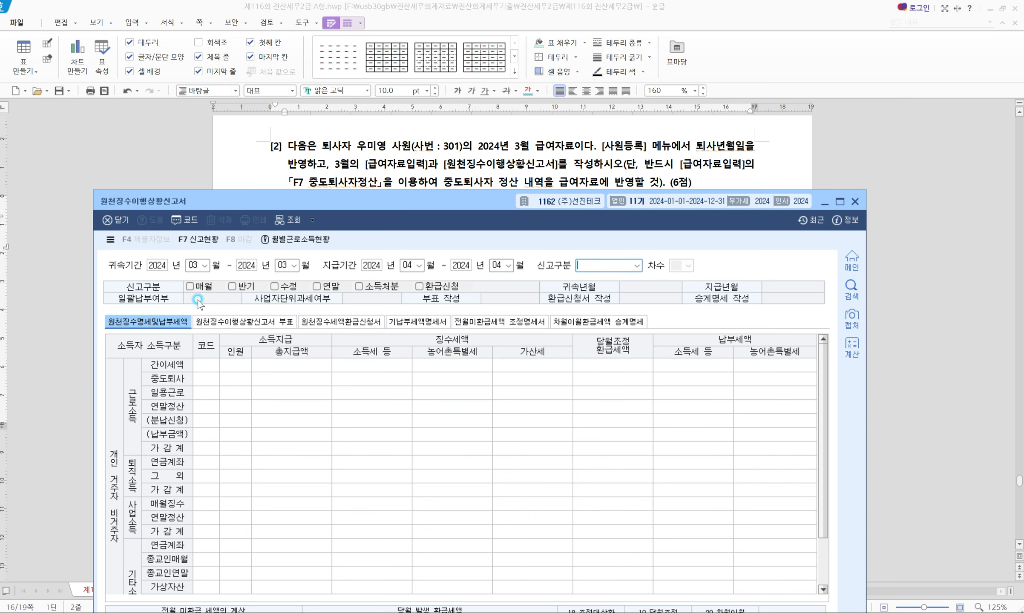
key(Return)
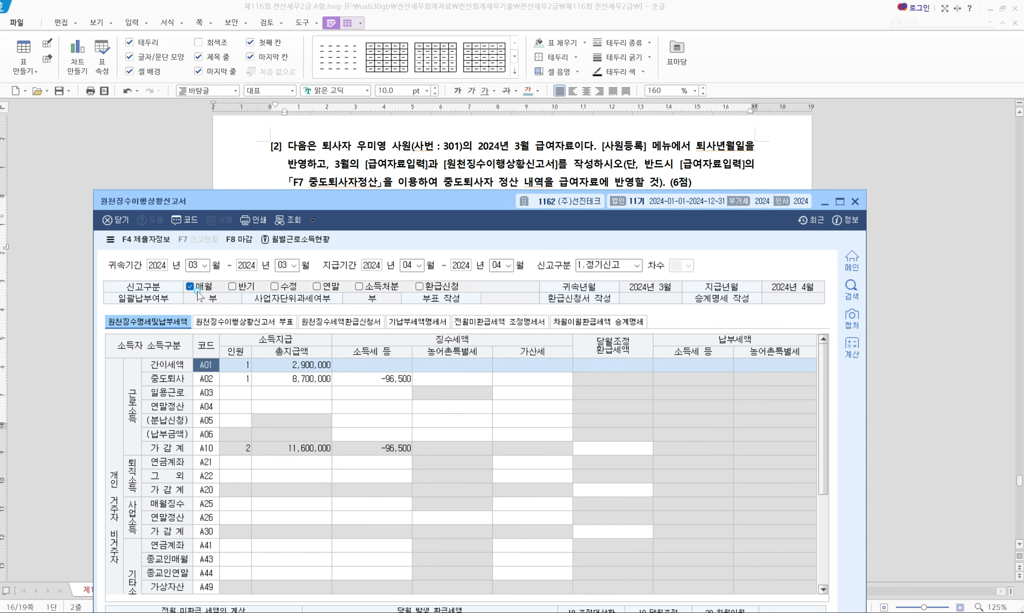
drag(218, 353, 355, 372)
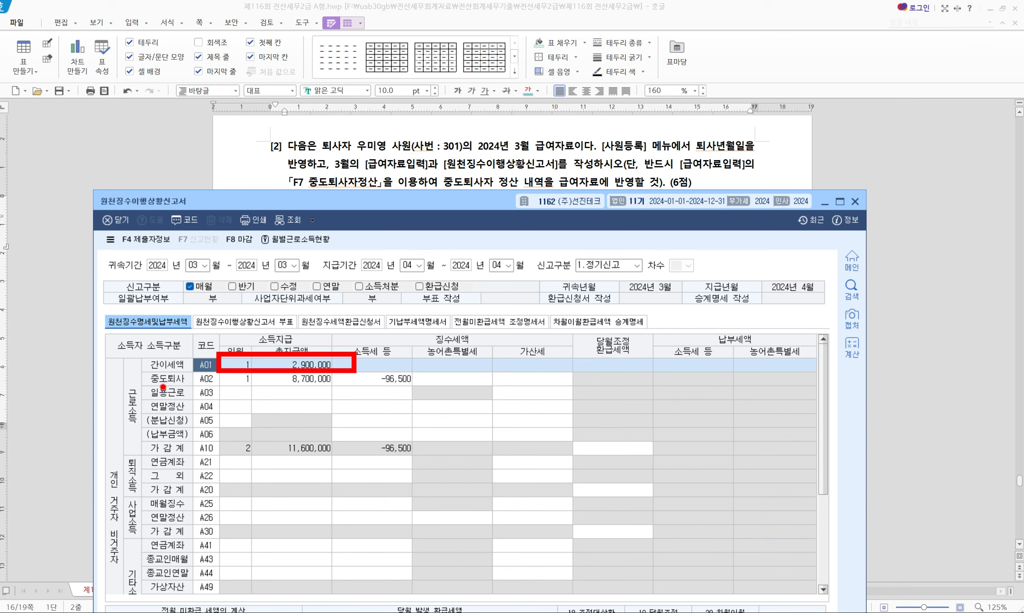
drag(152, 387, 418, 384)
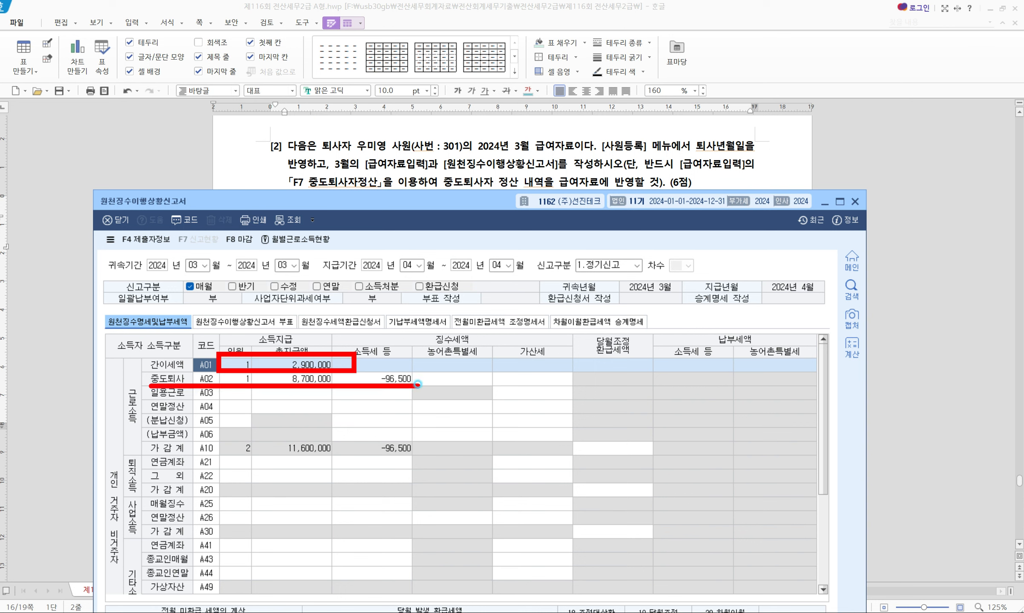
drag(392, 367, 395, 370)
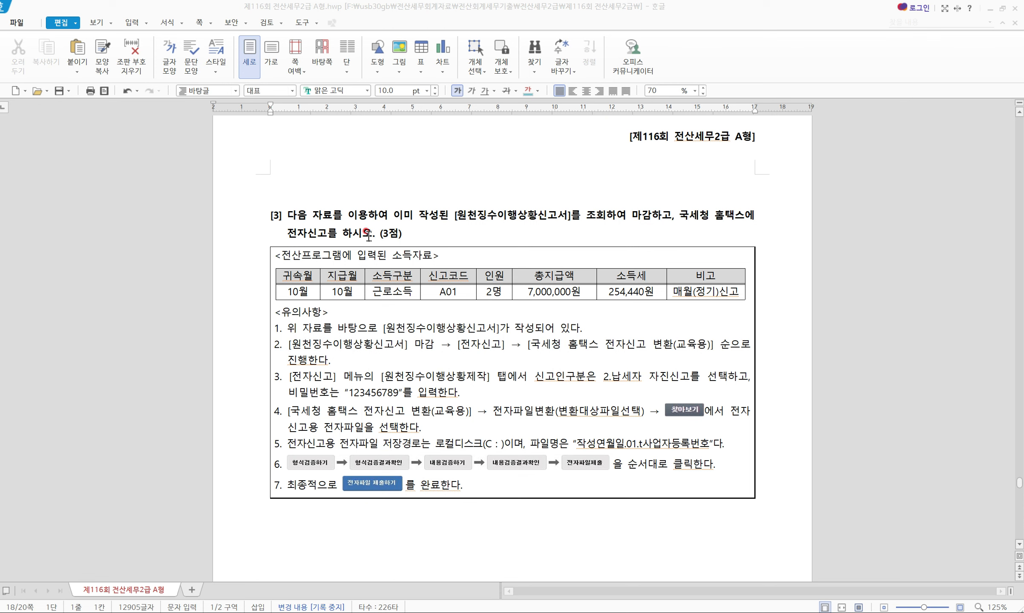
- Return to the KcLep main menu from problem [3] and open 원천징수이행상황신고서 from the earned income management section
scroll(402, 225, down, 1)
key(alt+Tab)
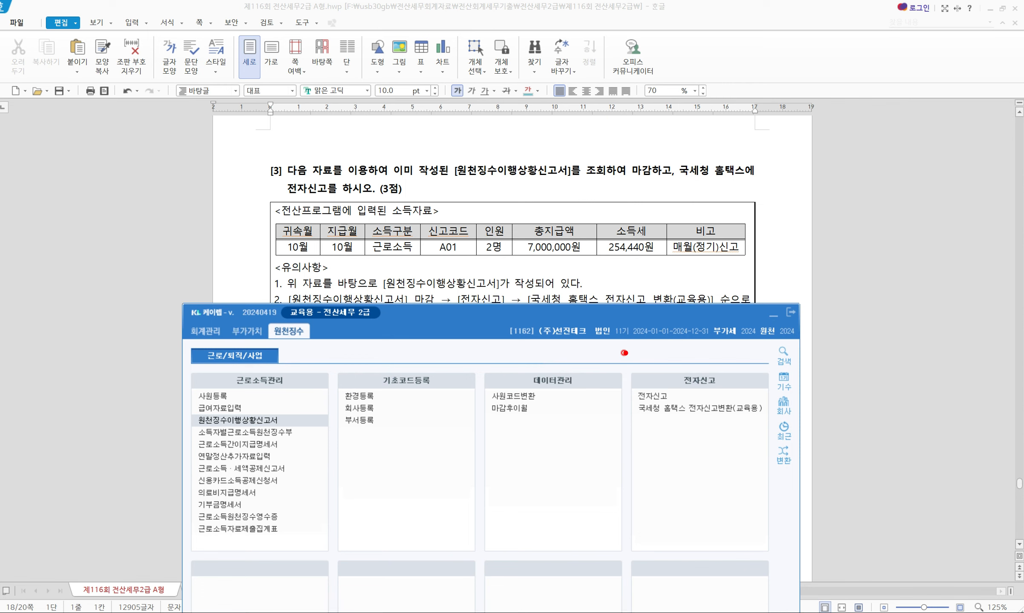
drag(615, 353, 785, 427)
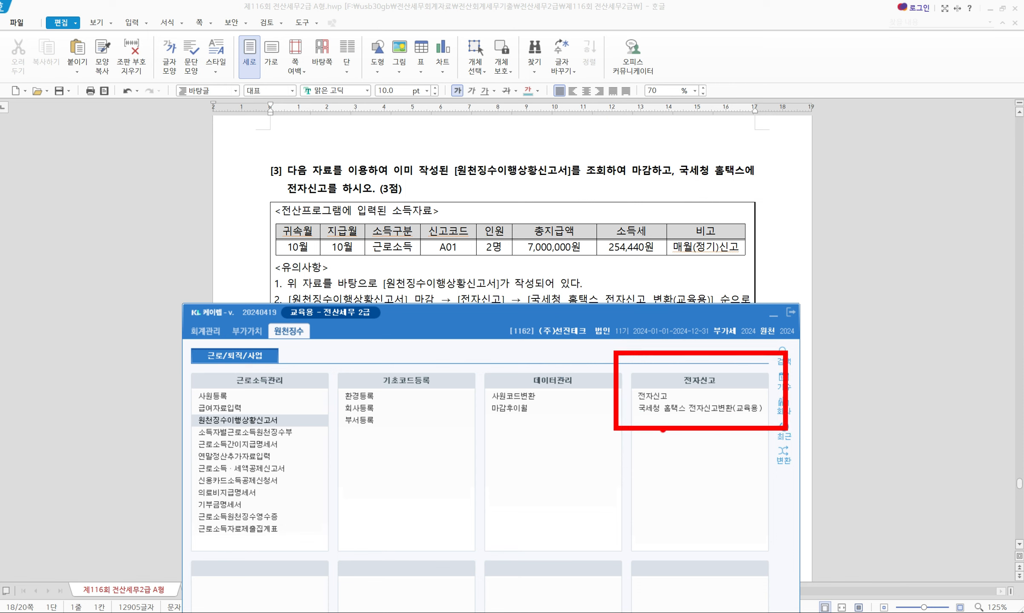
mouse_move(502, 183)
mouse_down()
mouse_move(472, 164)
mouse_move(525, 169)
mouse_move(515, 187)
mouse_up()
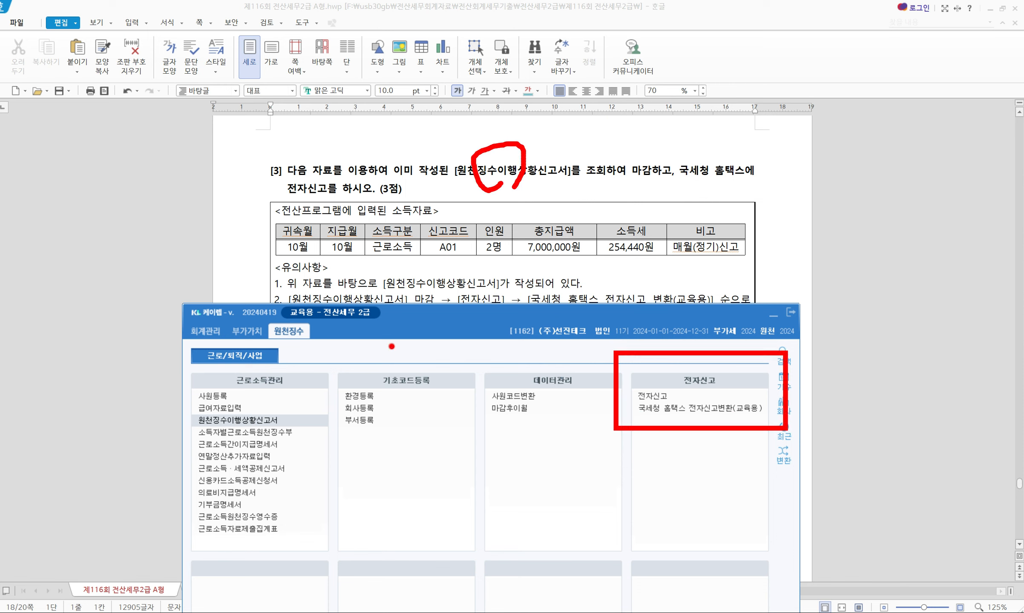
key(Escape)
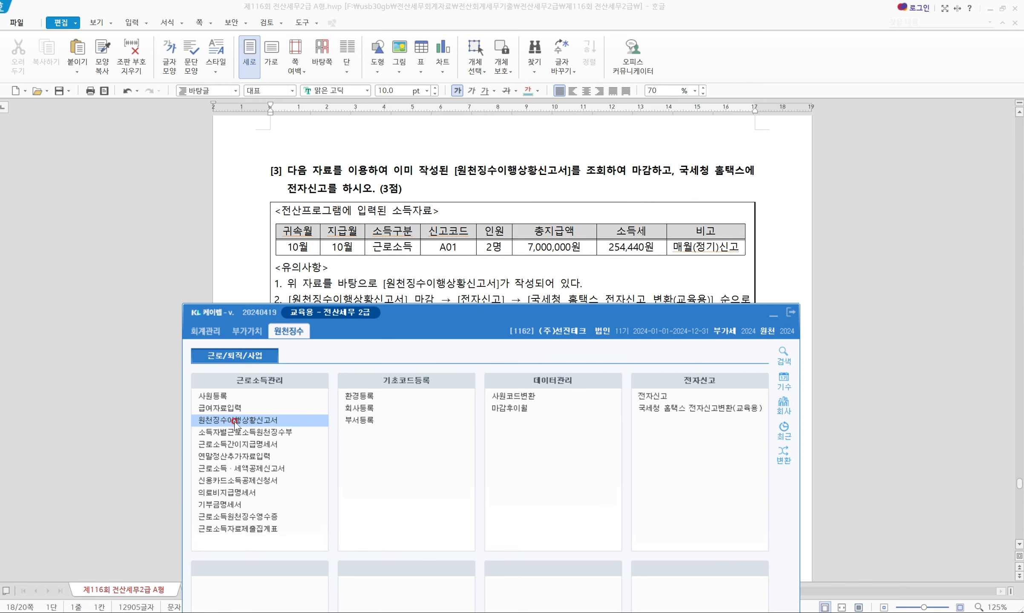
drag(186, 410, 327, 432)
key(Escape)
click(262, 419)
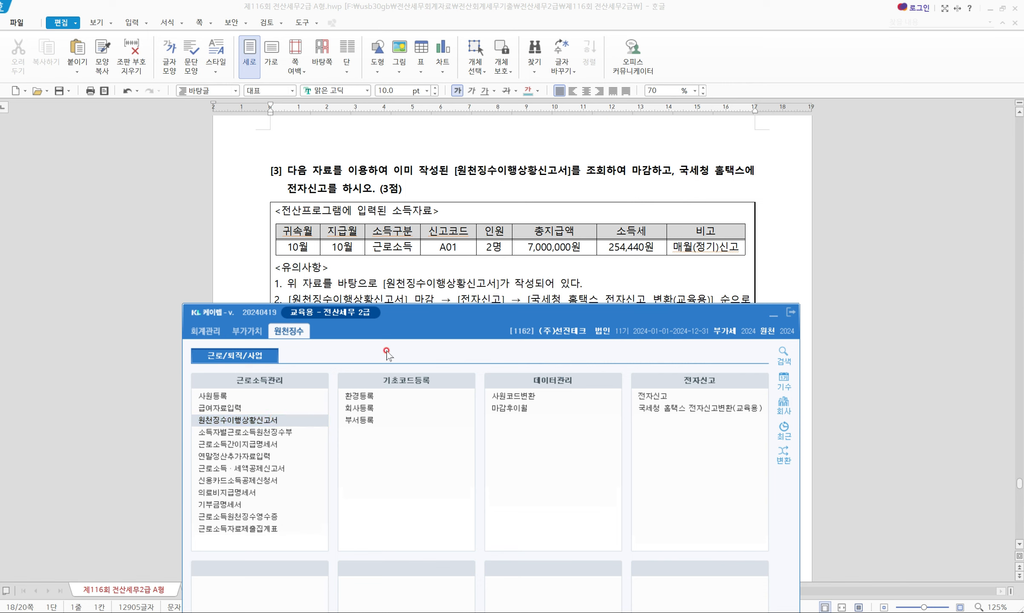
click(376, 299)
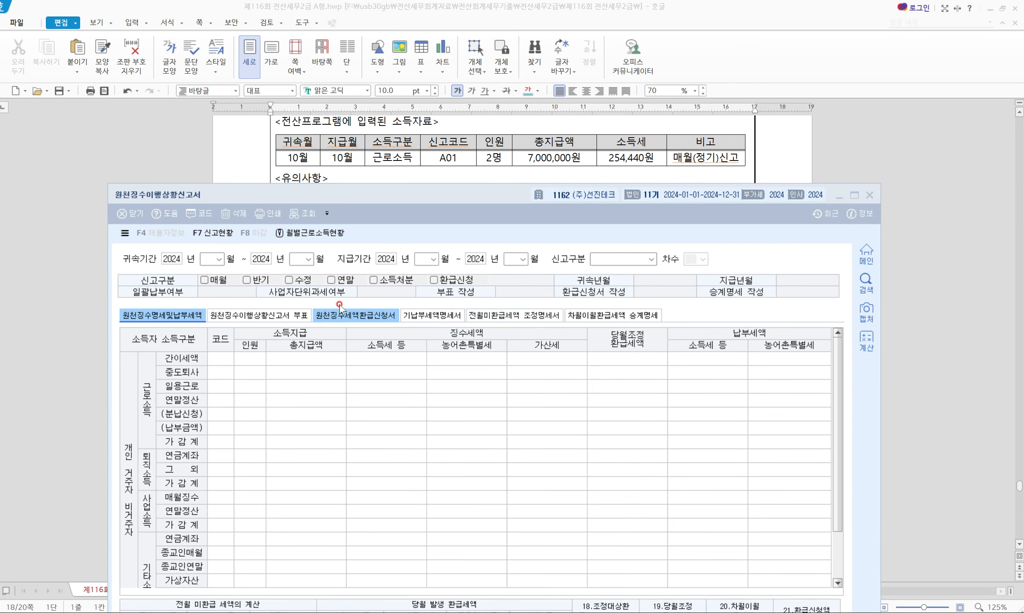
- Load the withholding report with both 귀속기간 and 지급기간 set to October 2024 as 1.정기신고
click(204, 259)
click(204, 294)
text(10)
key(Return)
key(Return)
key(Return)
key(1)
key(Return)
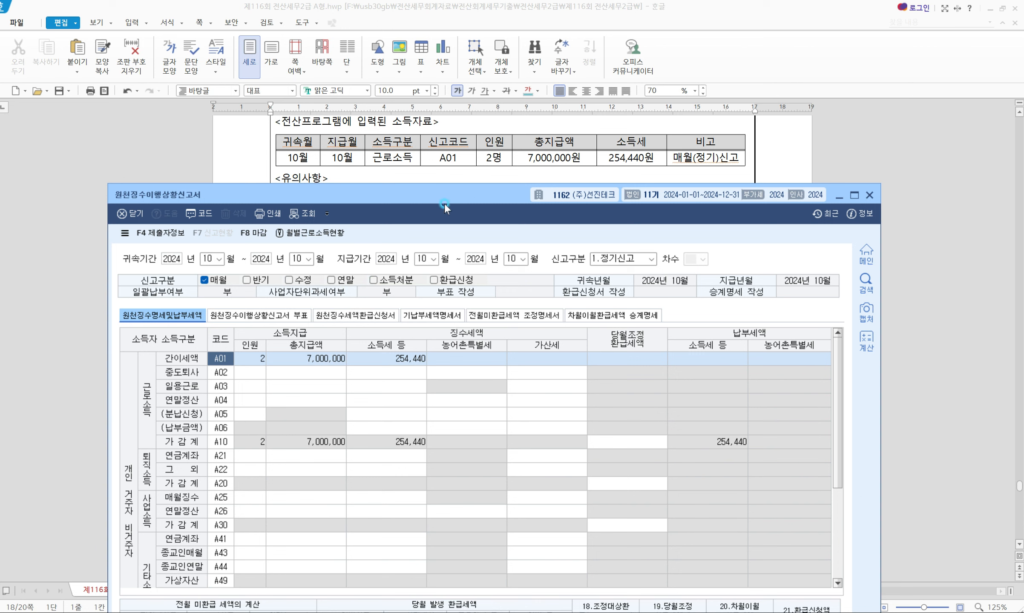
click(233, 372)
click(400, 362)
drag(409, 194, 408, 253)
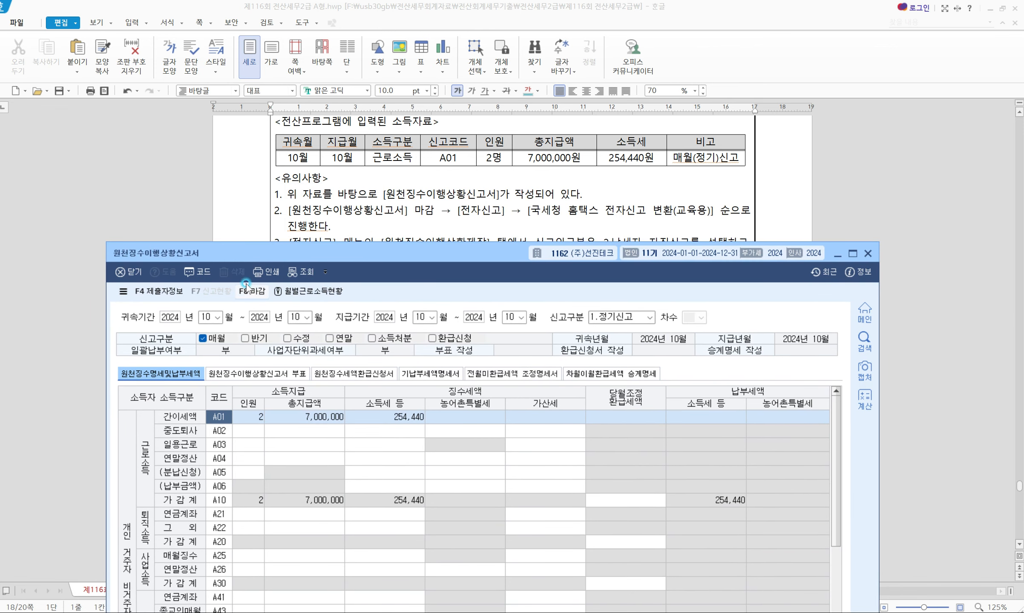
click(410, 218)
drag(95, 239, 227, 278)
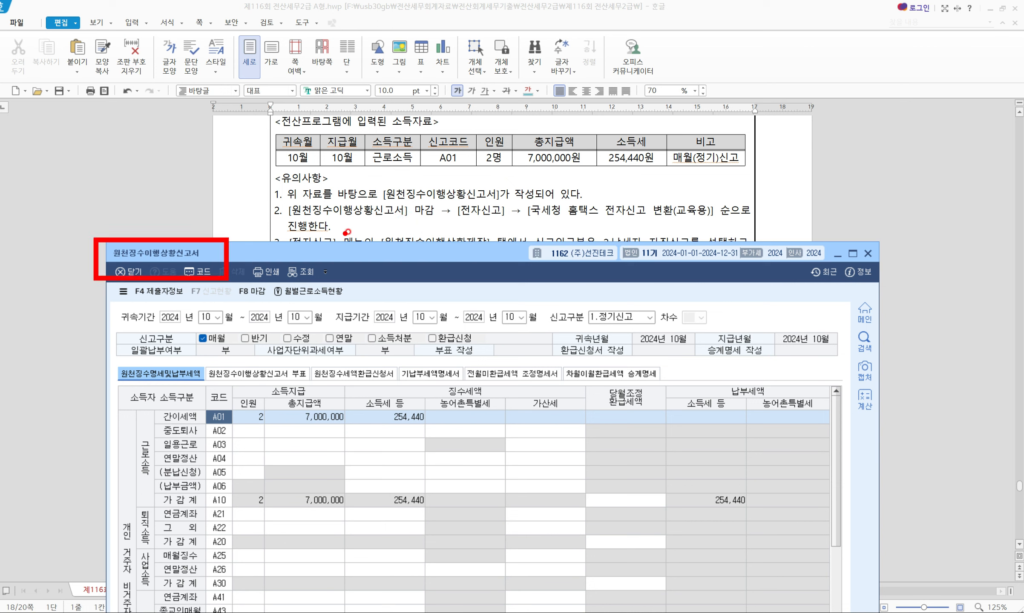
mouse_move(275, 194)
mouse_down()
mouse_move(290, 221)
mouse_move(448, 233)
mouse_move(437, 216)
mouse_up()
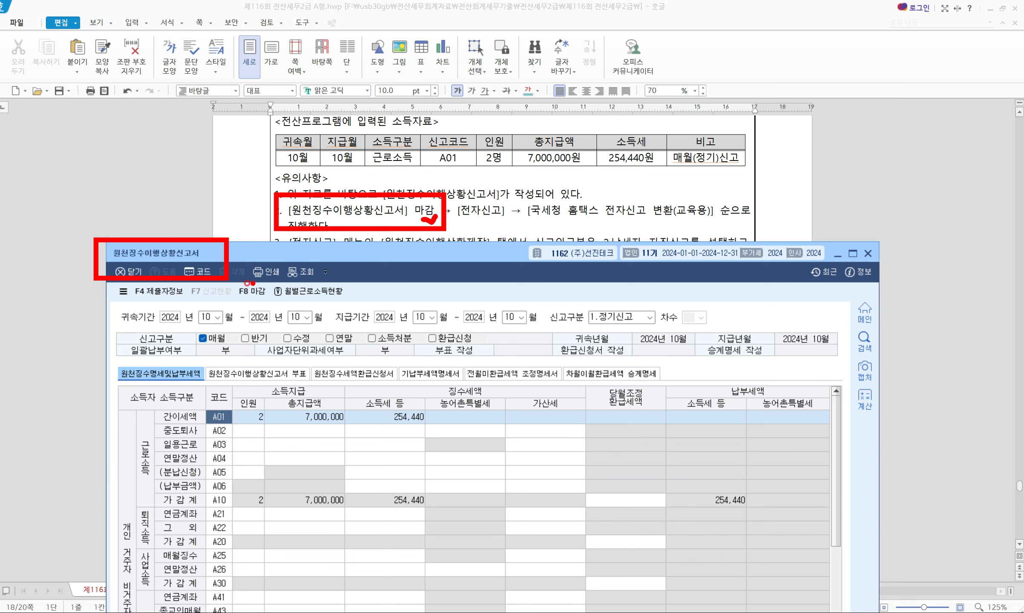
drag(220, 277, 283, 308)
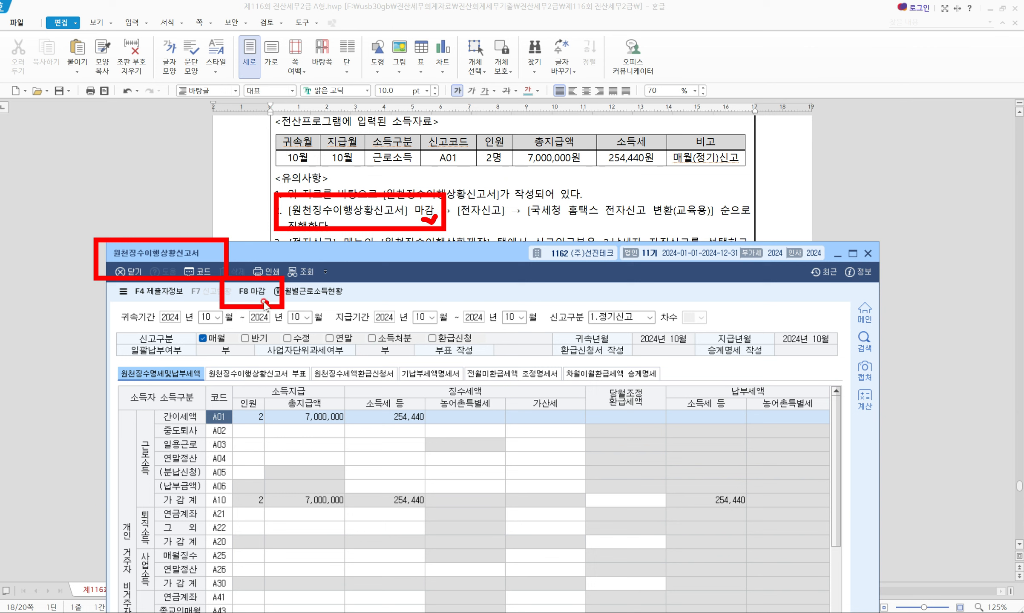
- Finalize (마감) the October 2024 원천징수이행상황신고서 and close its window
click(252, 292)
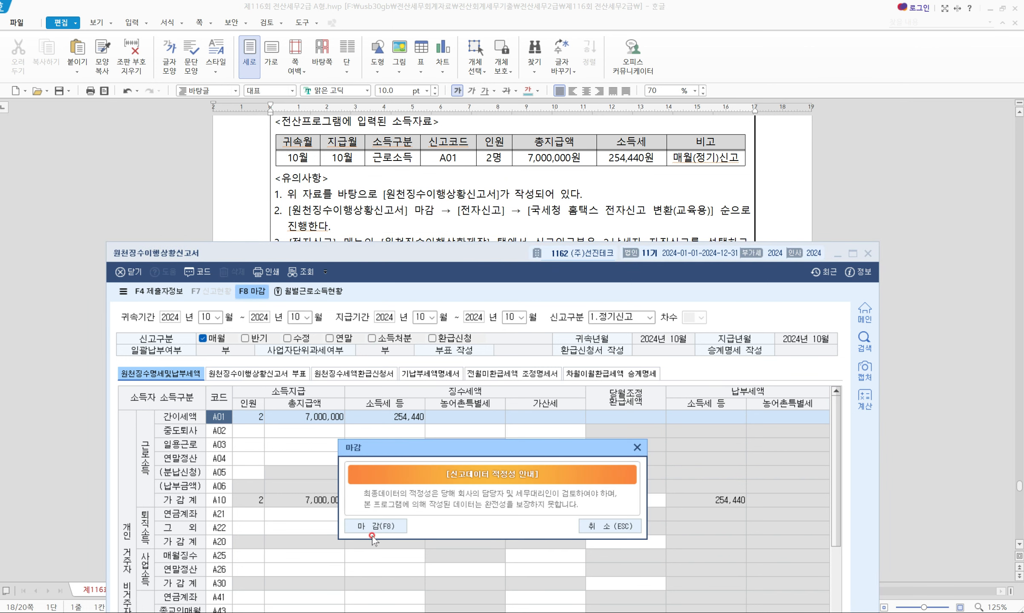
drag(331, 507, 429, 539)
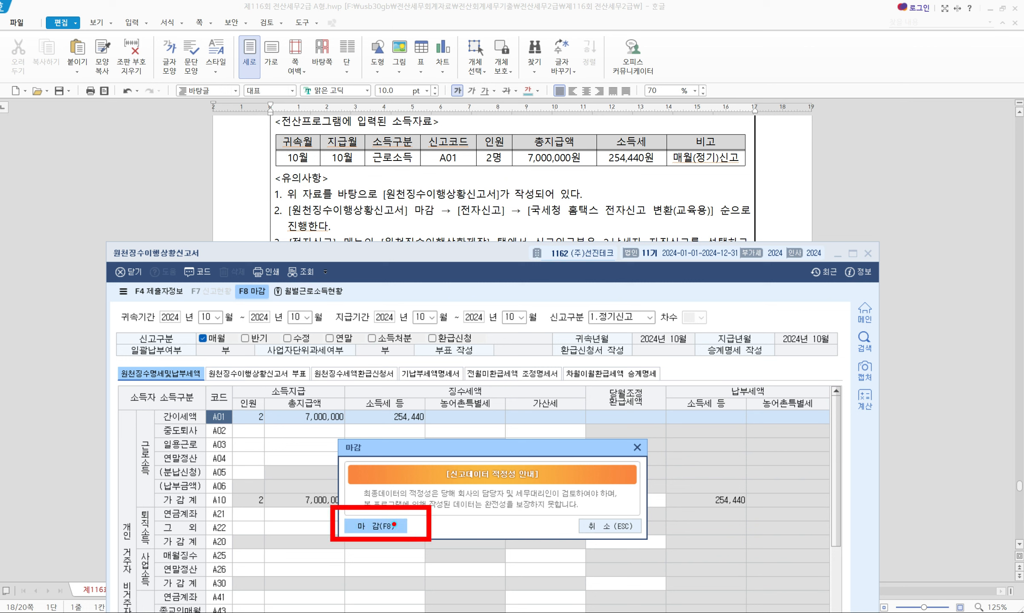
click(393, 525)
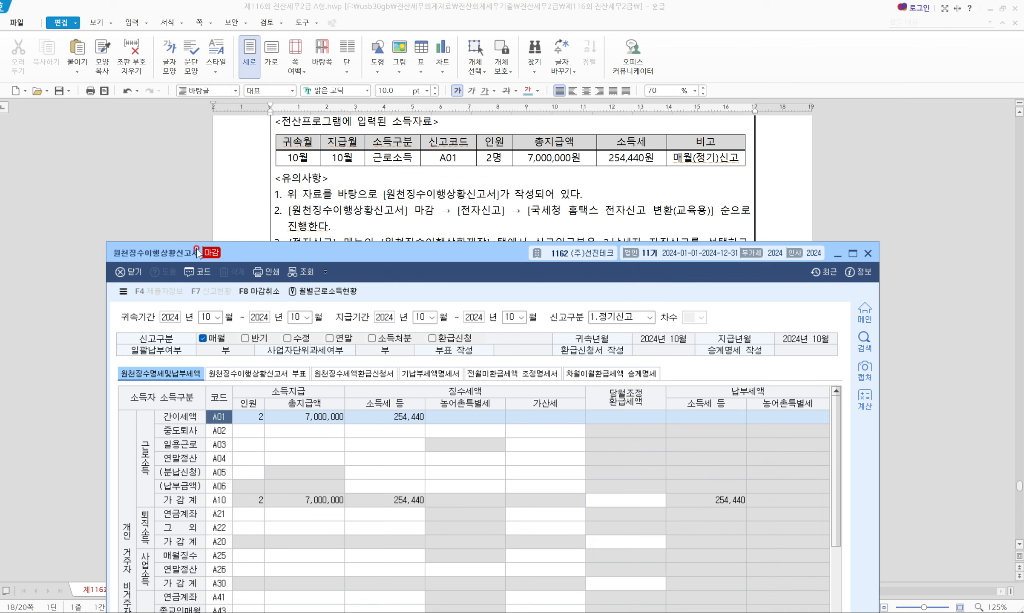
drag(186, 231, 249, 277)
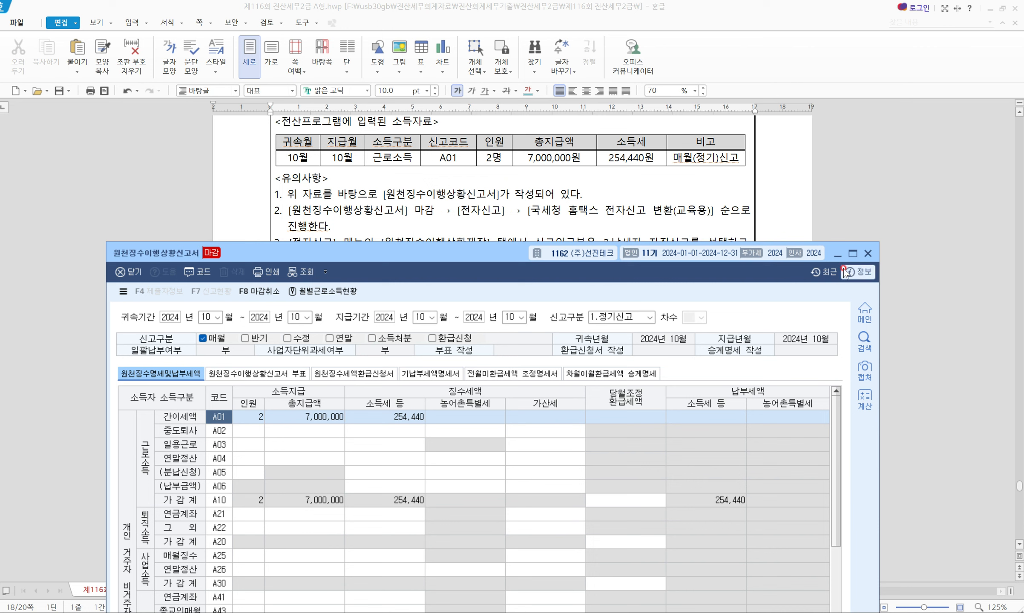
click(868, 253)
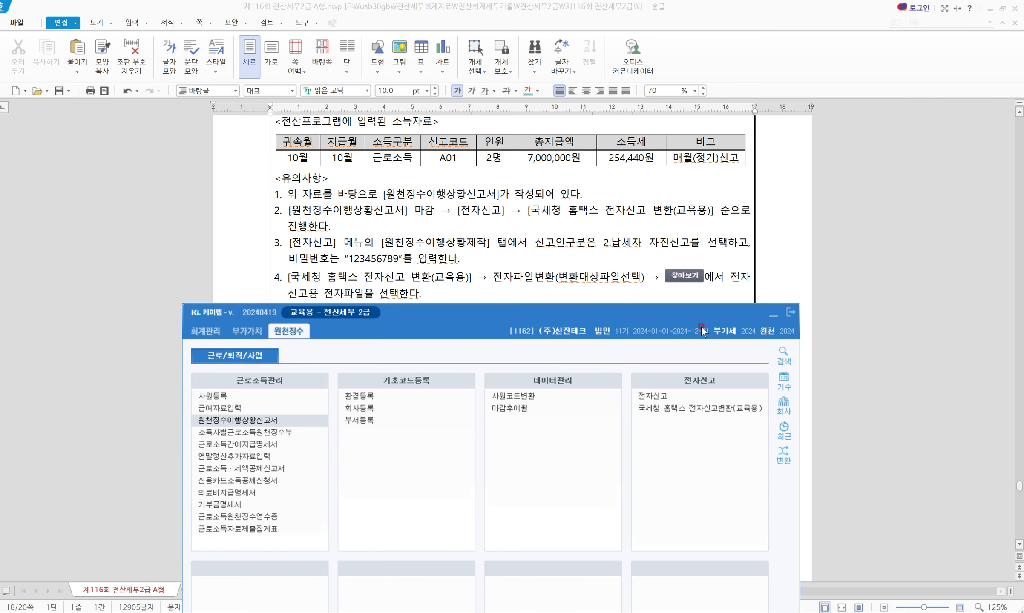
- Open 전자신고 on its 원천징수이행상황제작 section and place the window below the problem's instructions
click(656, 396)
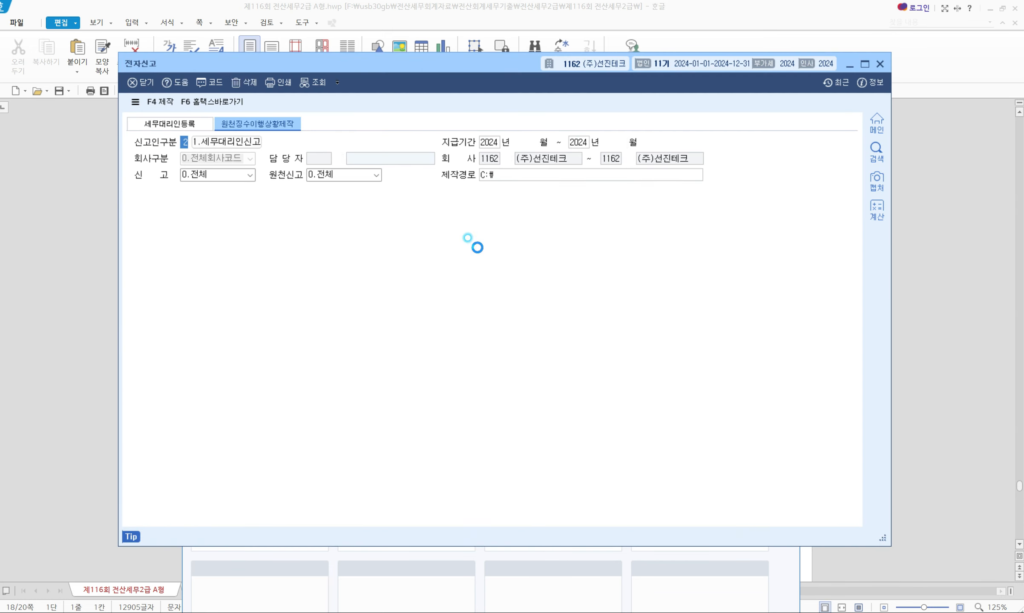
drag(425, 64, 428, 266)
scroll(426, 237, down, 1)
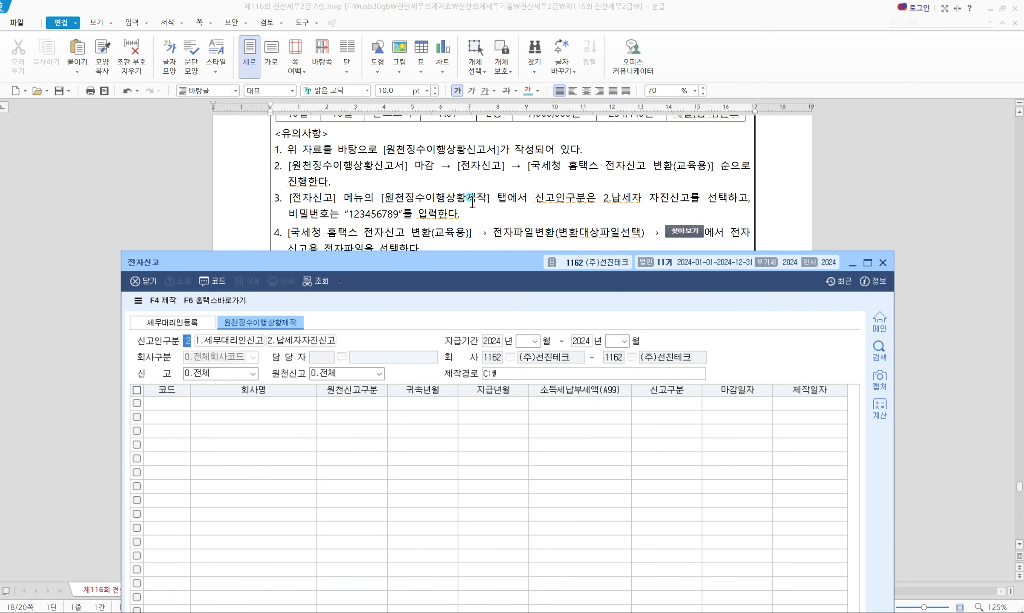
drag(206, 303, 323, 335)
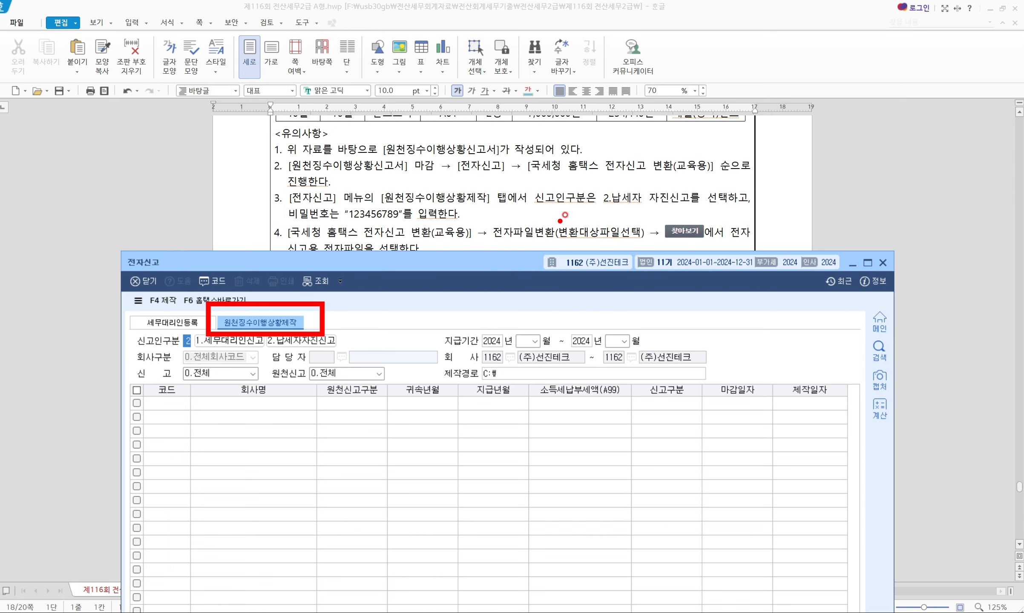
drag(547, 203, 694, 206)
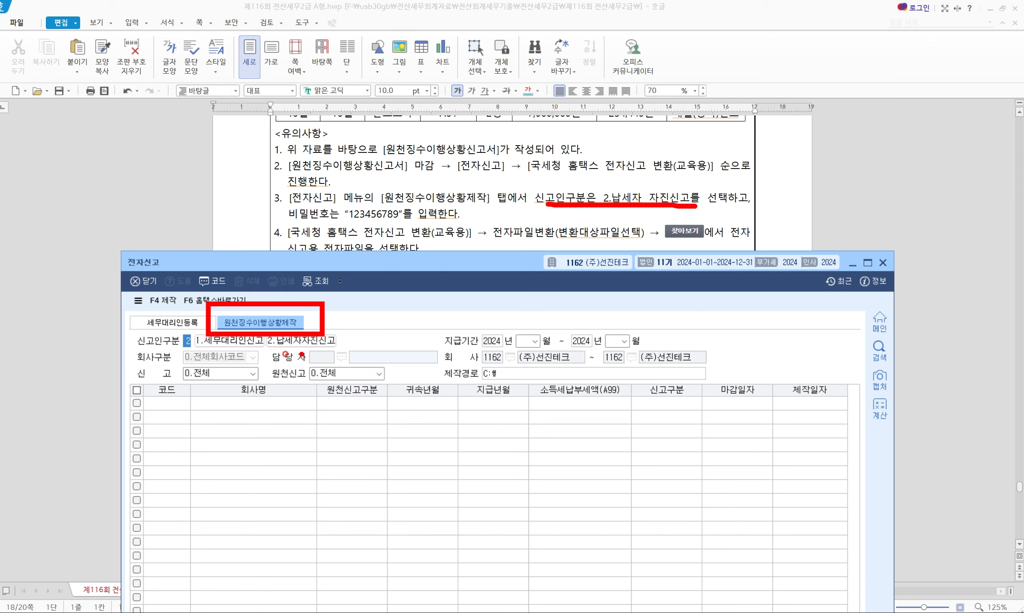
key(Escape)
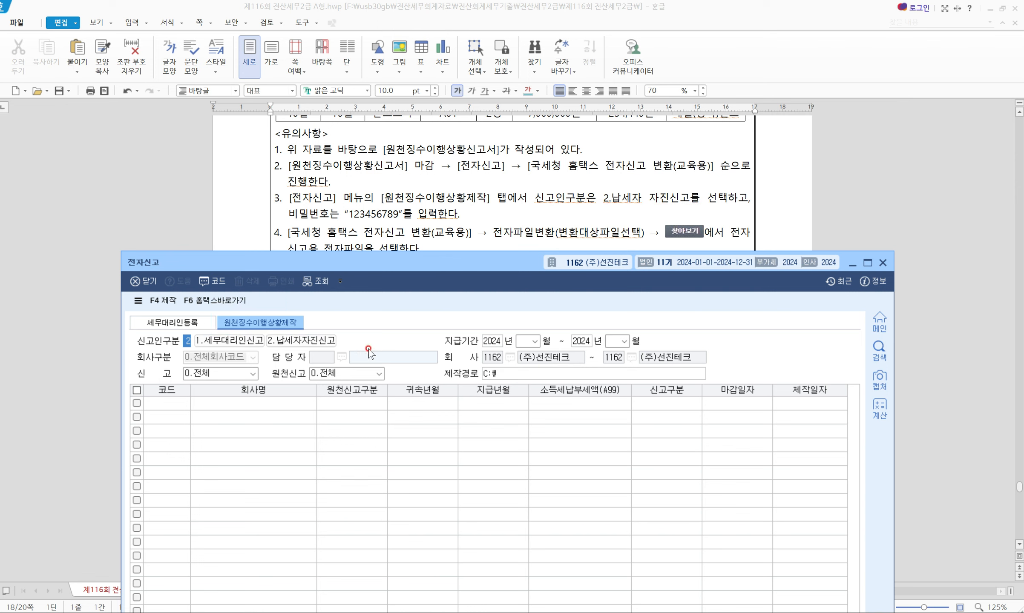
- Load the October 2024 지급기간 filing data as 2.납세자자진신고 with 0.전체 options and path C:\, and produce the electronic filing file
key(Return)
key(Return)
text(10)
key(Return)
key(Return)
text(10)
key(Return)
key(Return)
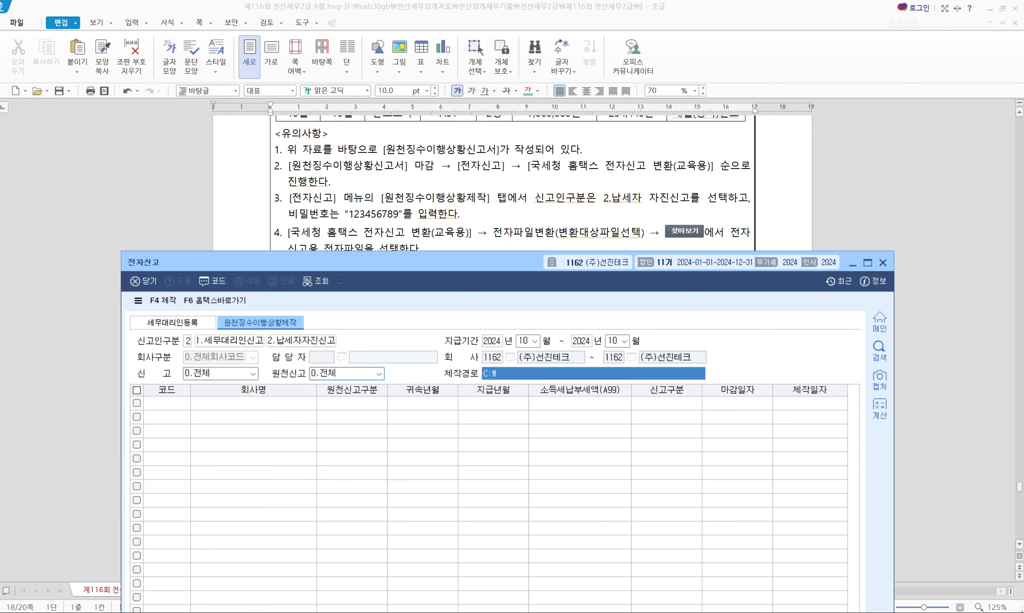
key(Return)
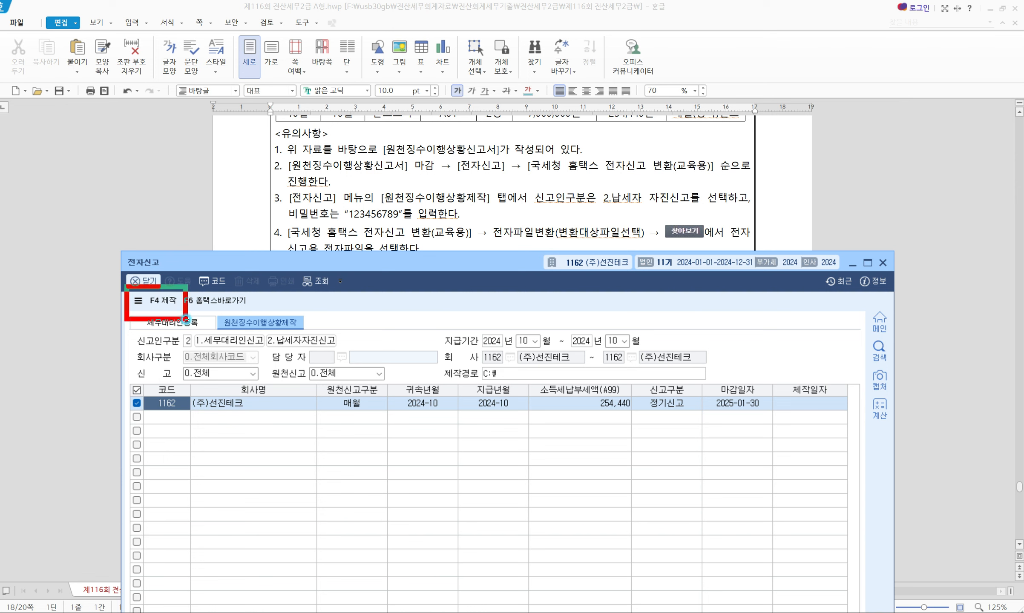
key(F4)
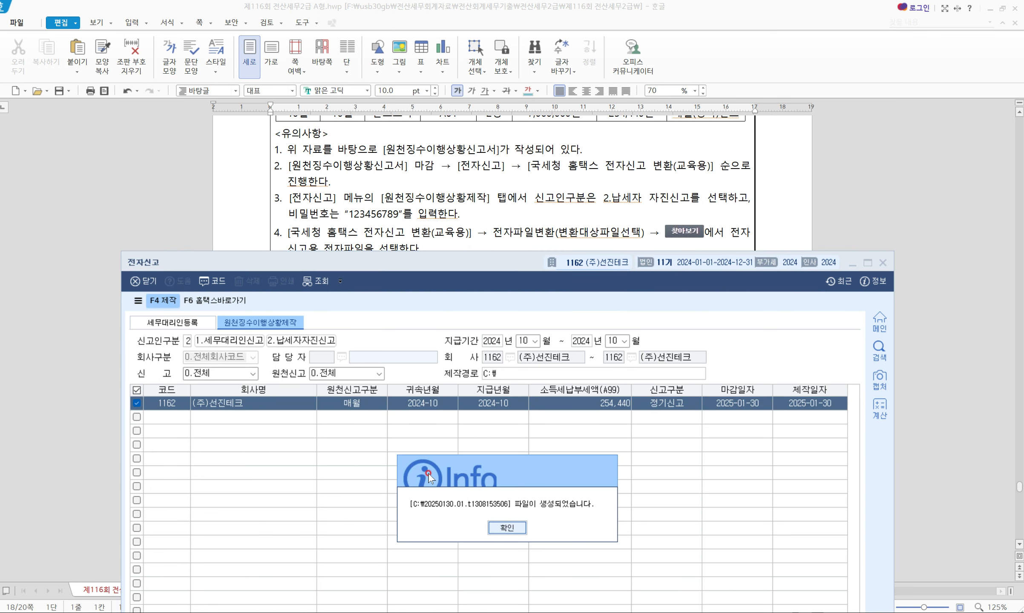
- Encrypt the produced electronic filing file by entering and confirming its file password
click(507, 528)
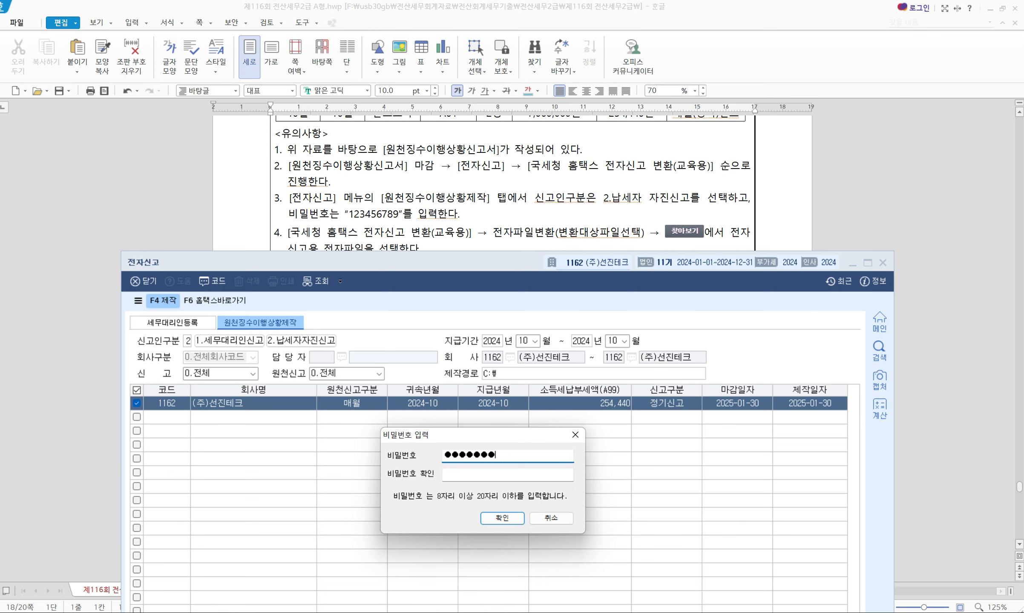
click(459, 475)
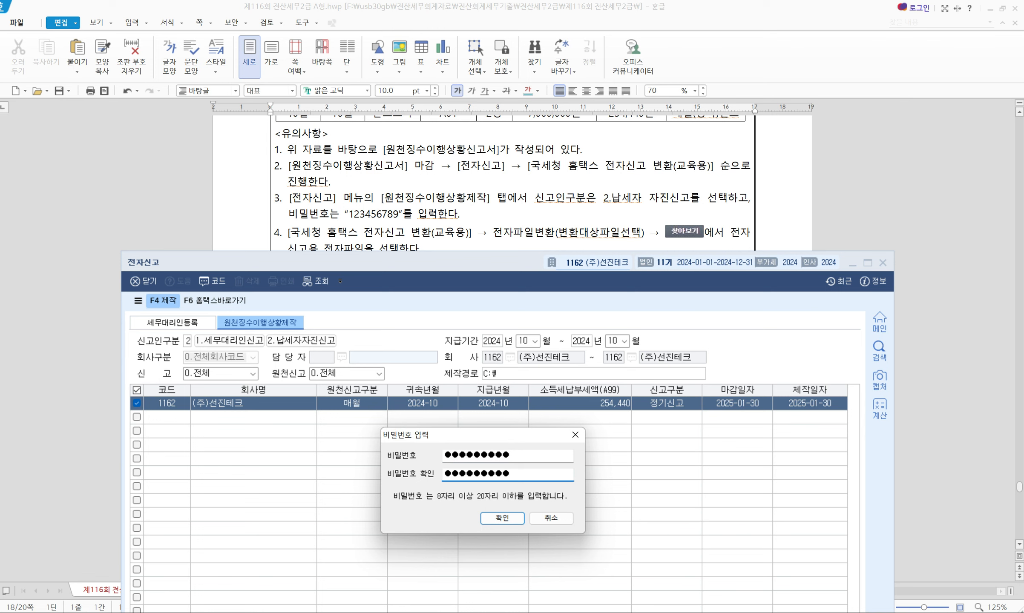
click(503, 517)
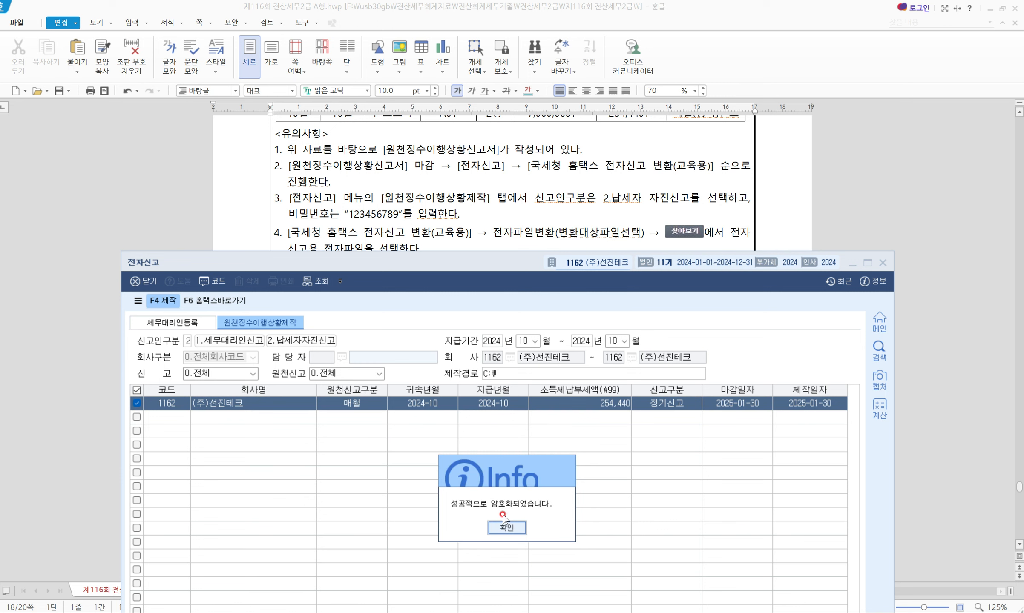
click(506, 527)
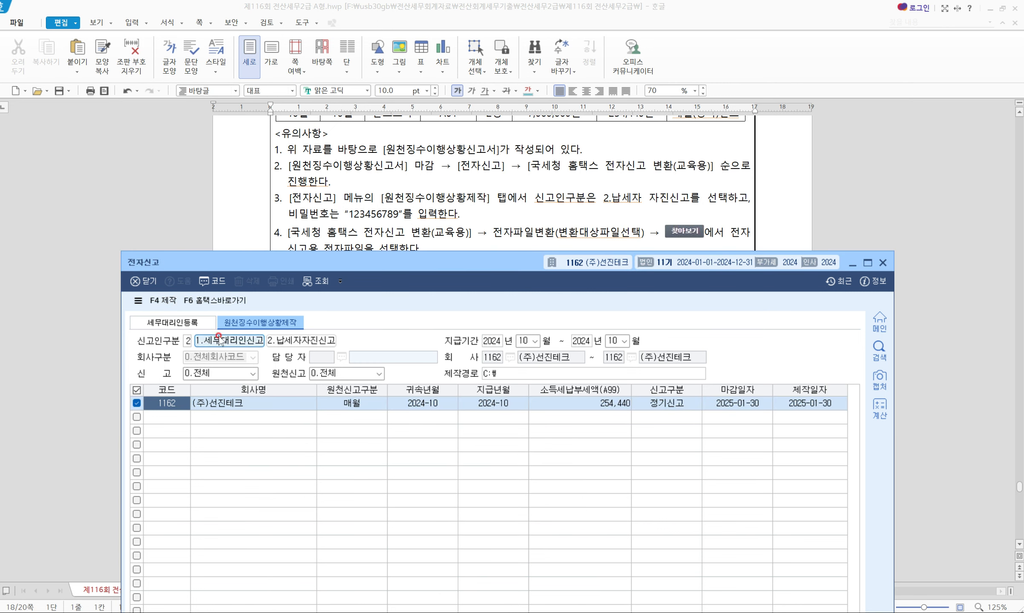
- Open the educational 홈택스 전자신고변환 and select the produced 20250130.01 filing file on C:\ as the 변환대상파일
drag(173, 287, 263, 314)
key(Escape)
click(225, 300)
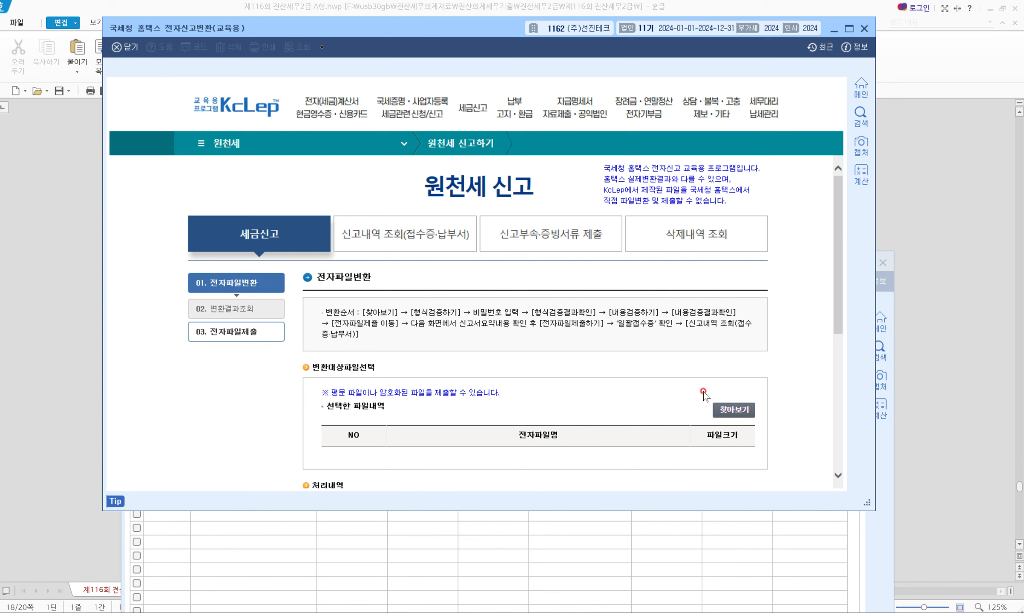
drag(673, 372, 794, 443)
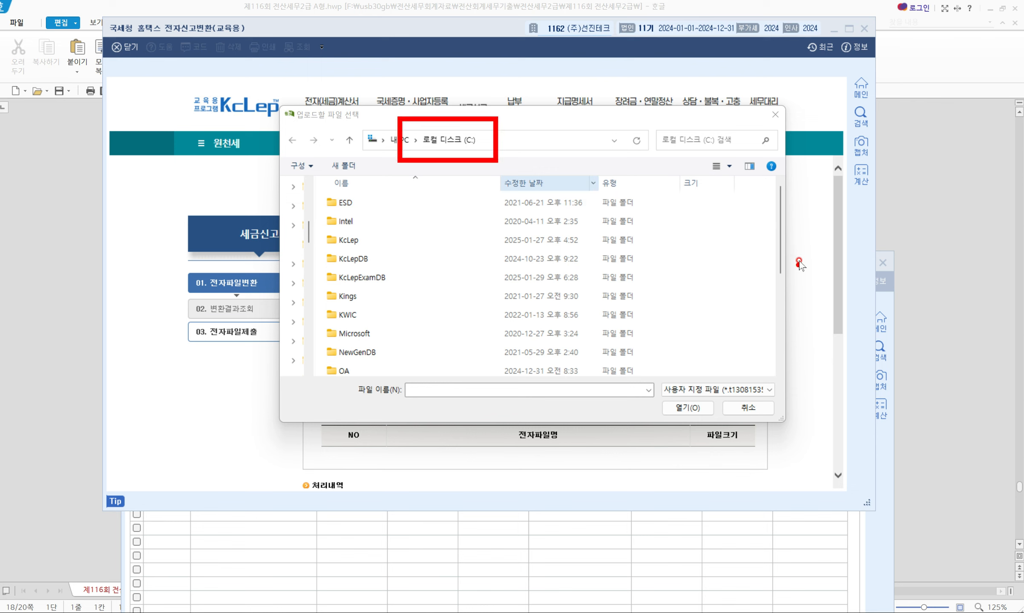
scroll(622, 345, down, 4)
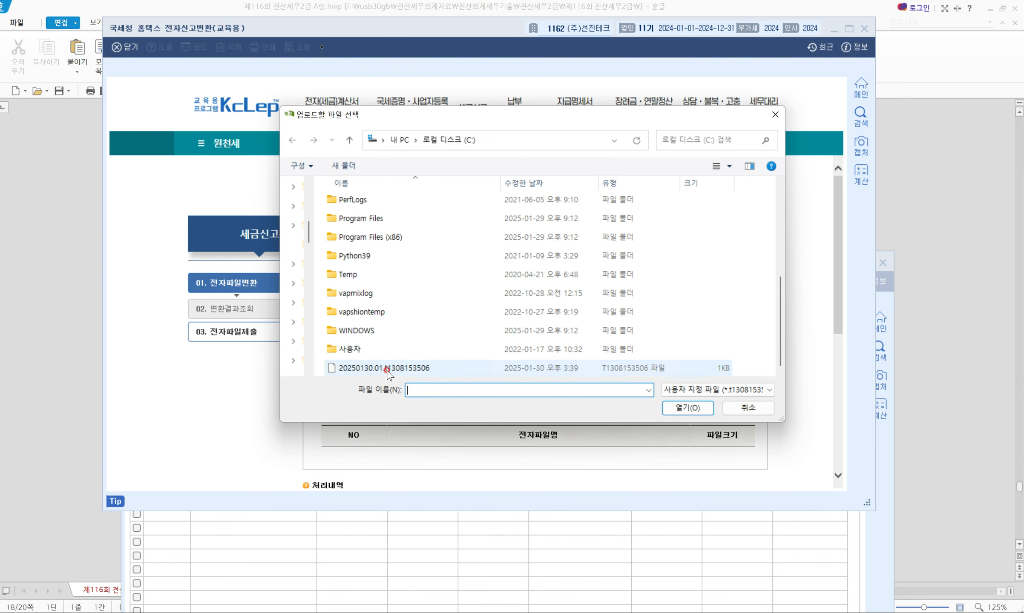
click(388, 369)
click(680, 408)
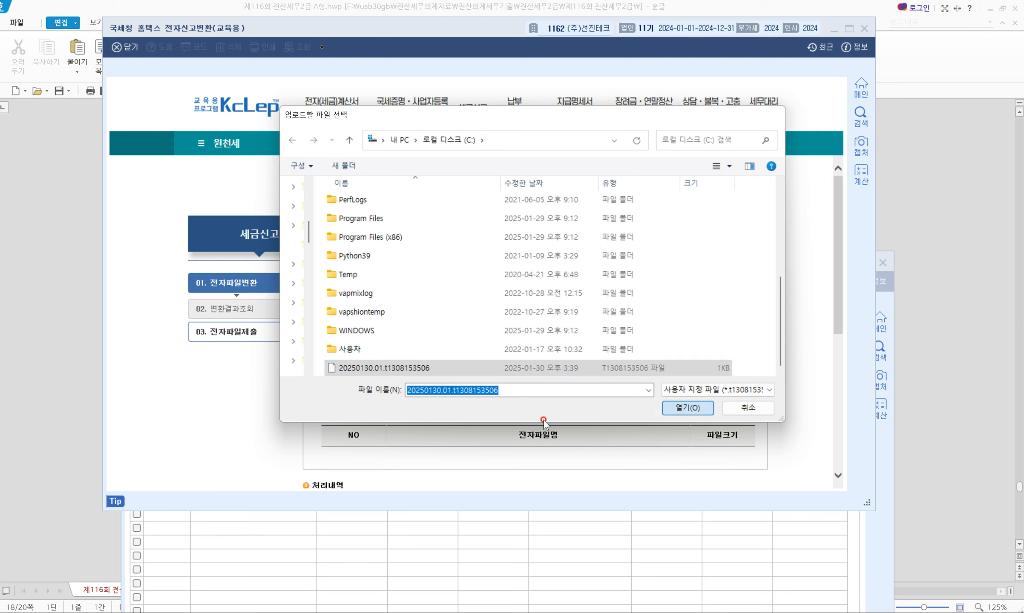
- Run 형식검증하기 on the selected file with the filing file's password and check its result through 형식검증결과확인
scroll(460, 370, down, 3)
scroll(461, 370, down, 3)
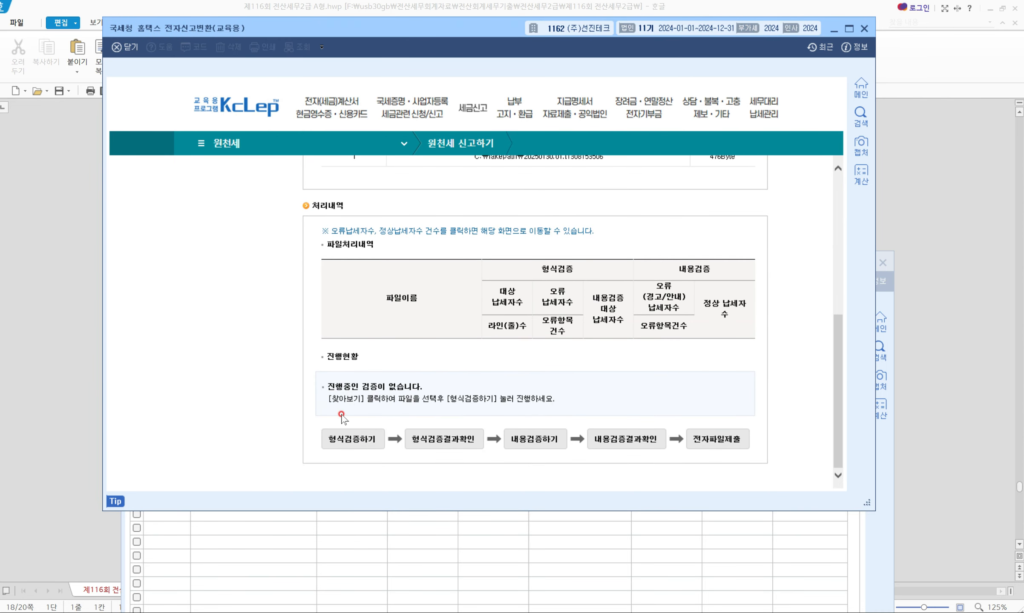
click(347, 439)
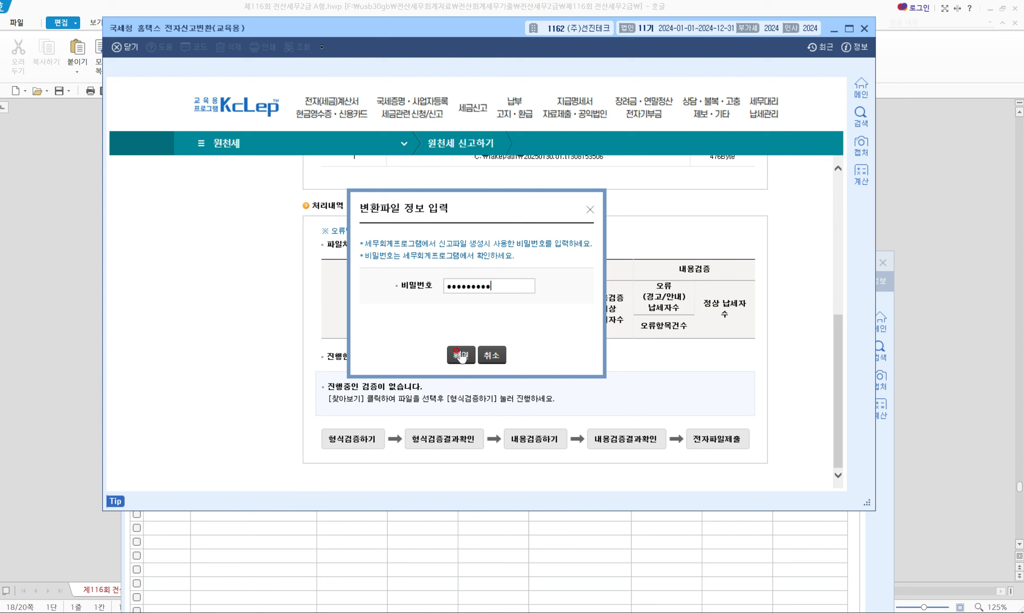
click(472, 361)
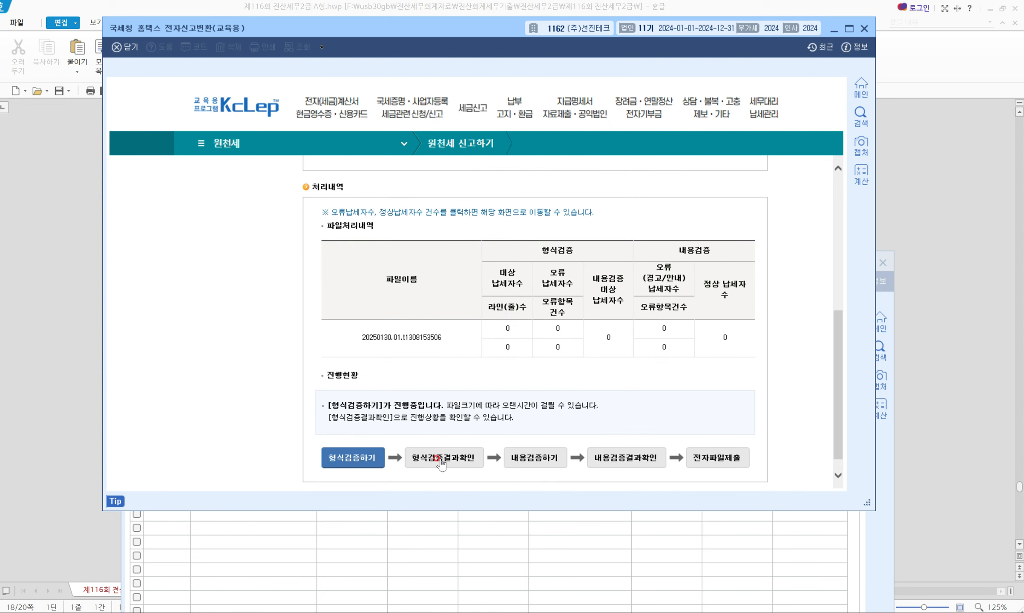
click(441, 462)
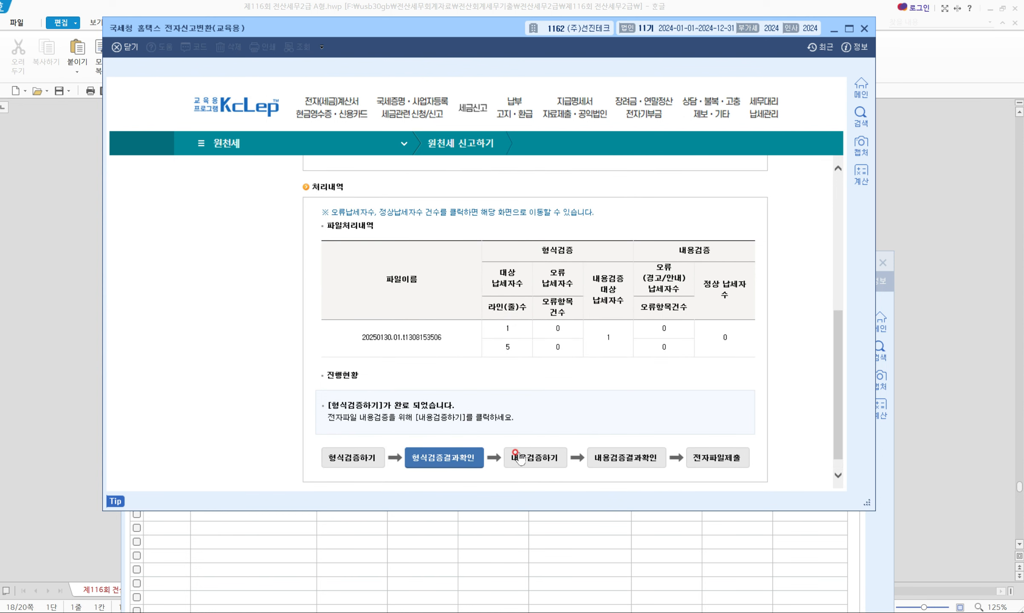
- Run 내용검증하기, check its result through 내용검증결과확인, and proceed to 전자파일제출
click(545, 458)
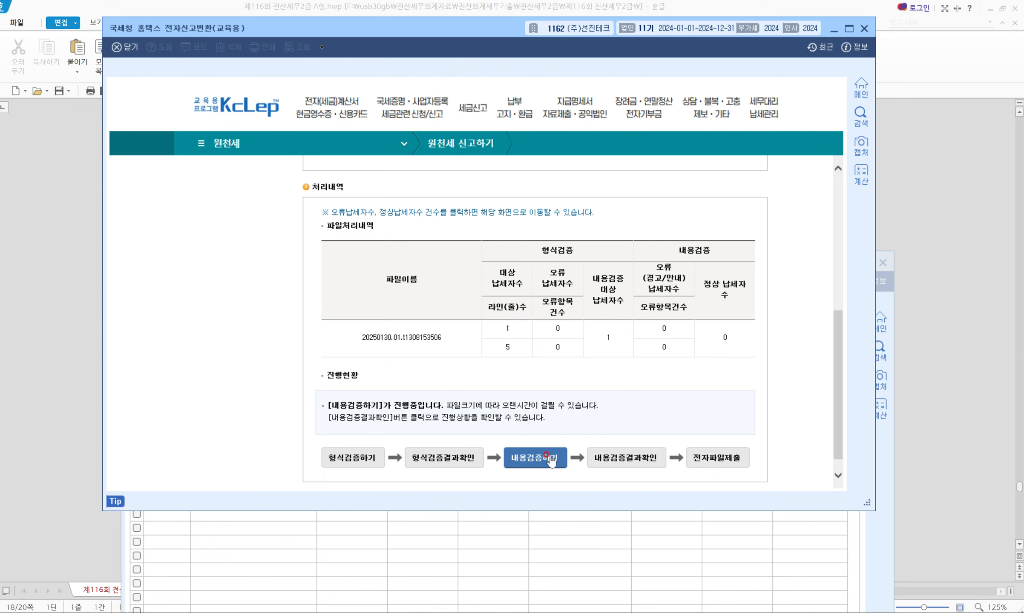
click(619, 460)
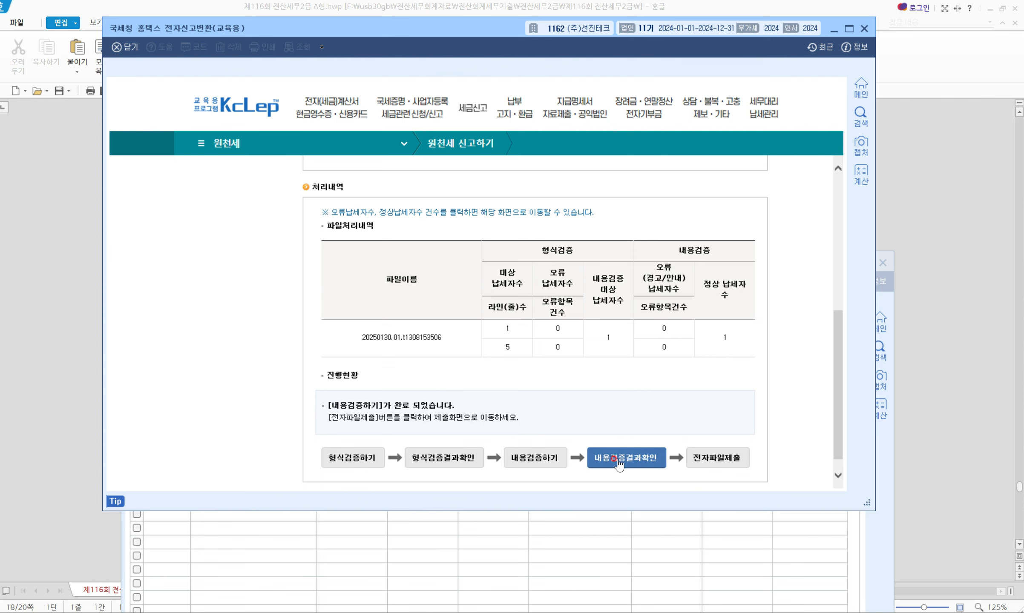
click(714, 460)
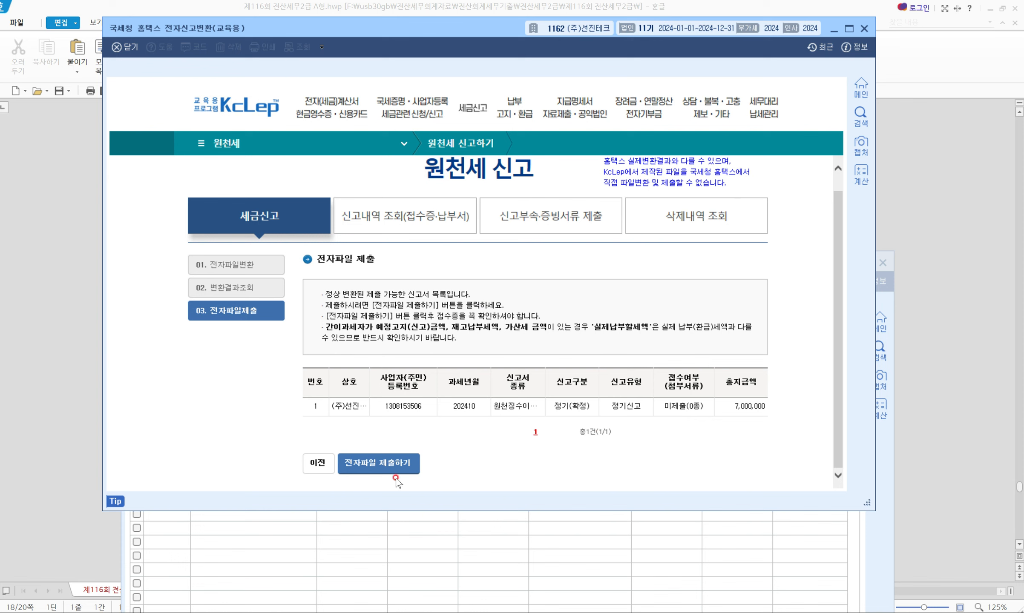
- Submit the converted October 2024 withholding return with 전자파일 제출하기 and close the 접수증
click(384, 464)
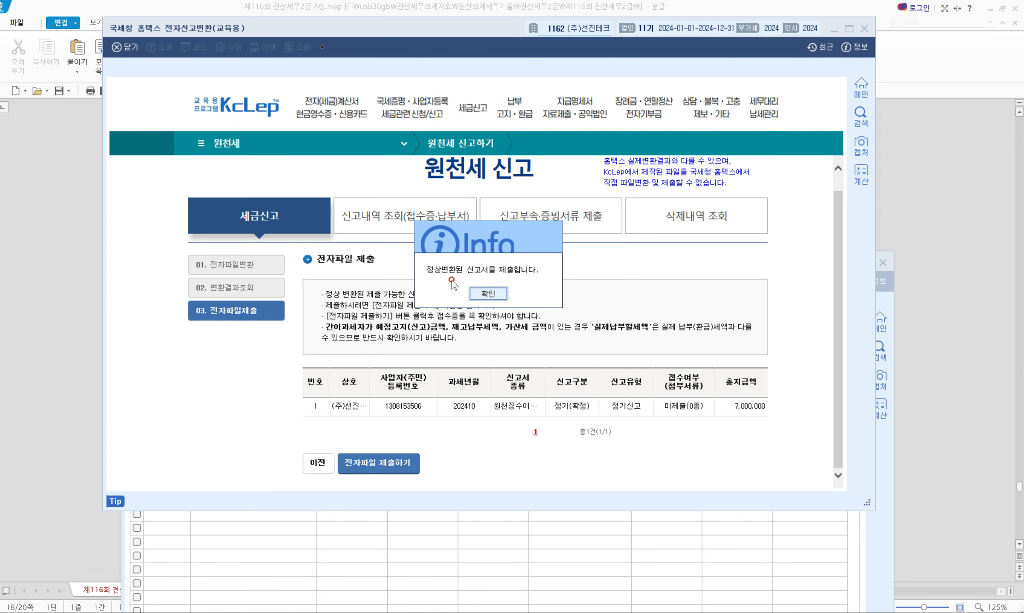
click(487, 294)
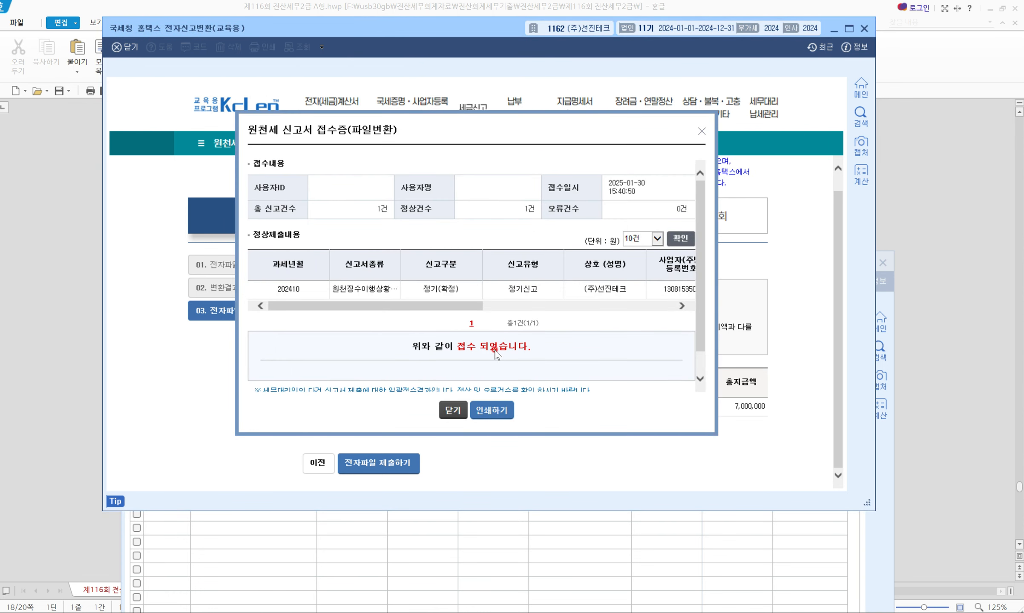
click(447, 409)
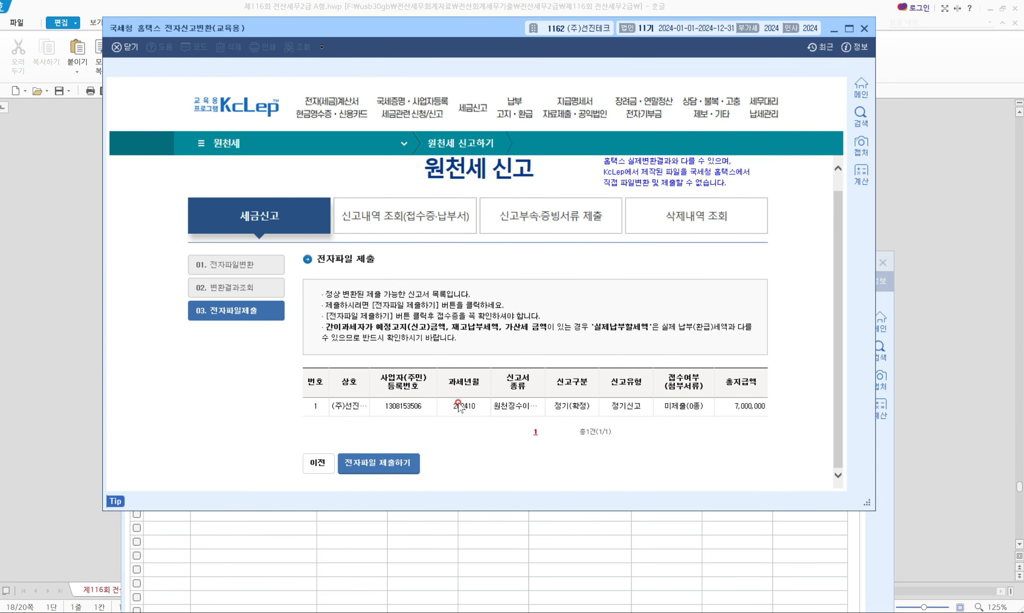